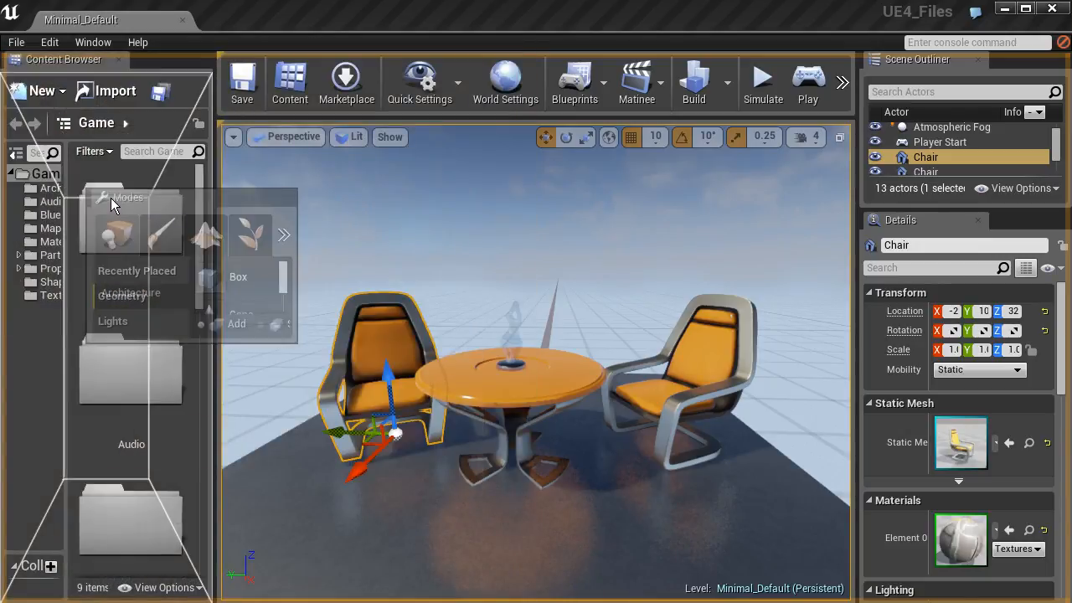
- Enlarge the floating Modes panel window and dock the panel below the Content Browser
mouse_move(114, 269)
mouse_down()
mouse_move(99, 312)
mouse_move(97, 273)
mouse_move(95, 358)
mouse_move(108, 276)
mouse_up()
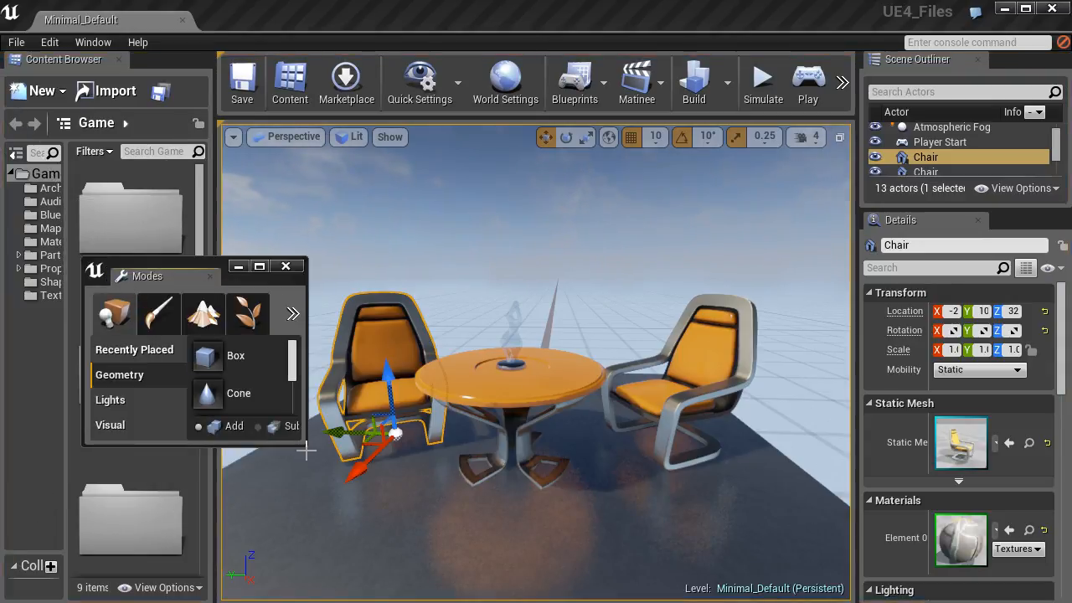
drag(306, 448, 470, 577)
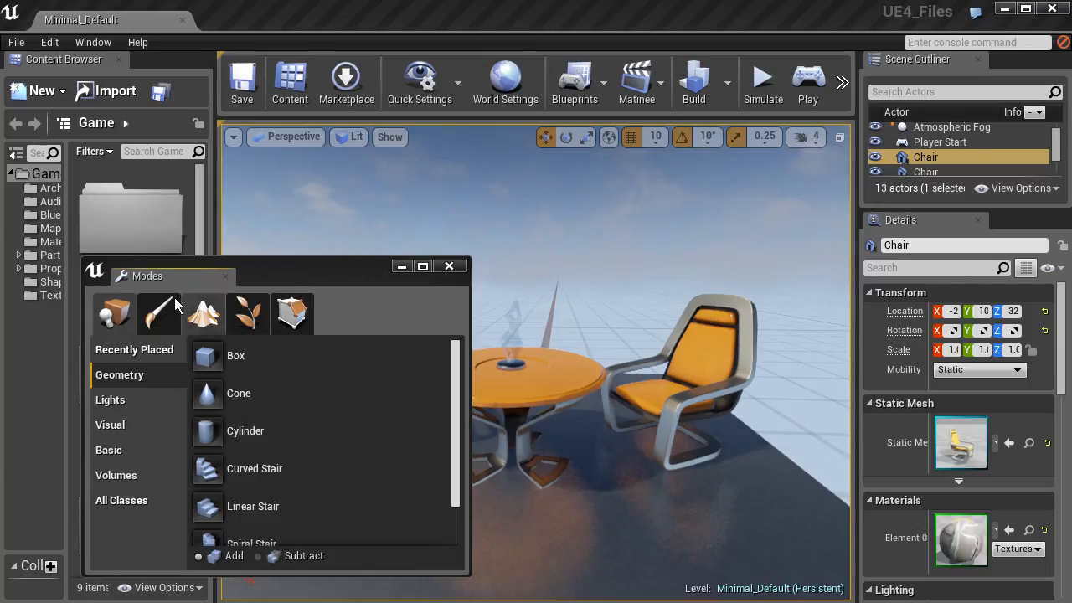
drag(173, 280, 57, 111)
drag(117, 126, 114, 142)
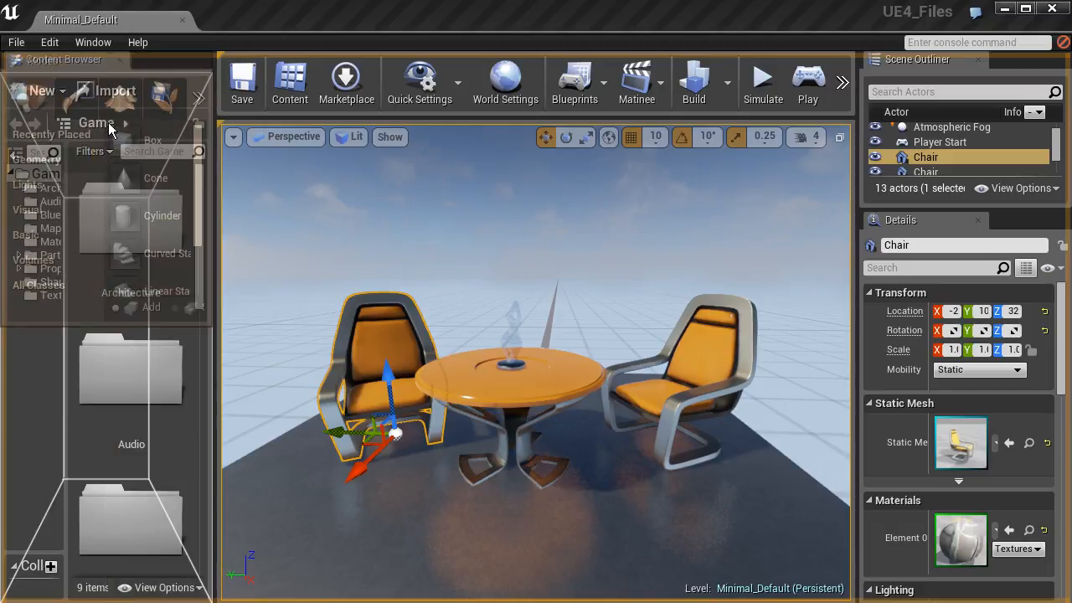
drag(107, 123, 95, 132)
drag(69, 87, 32, 258)
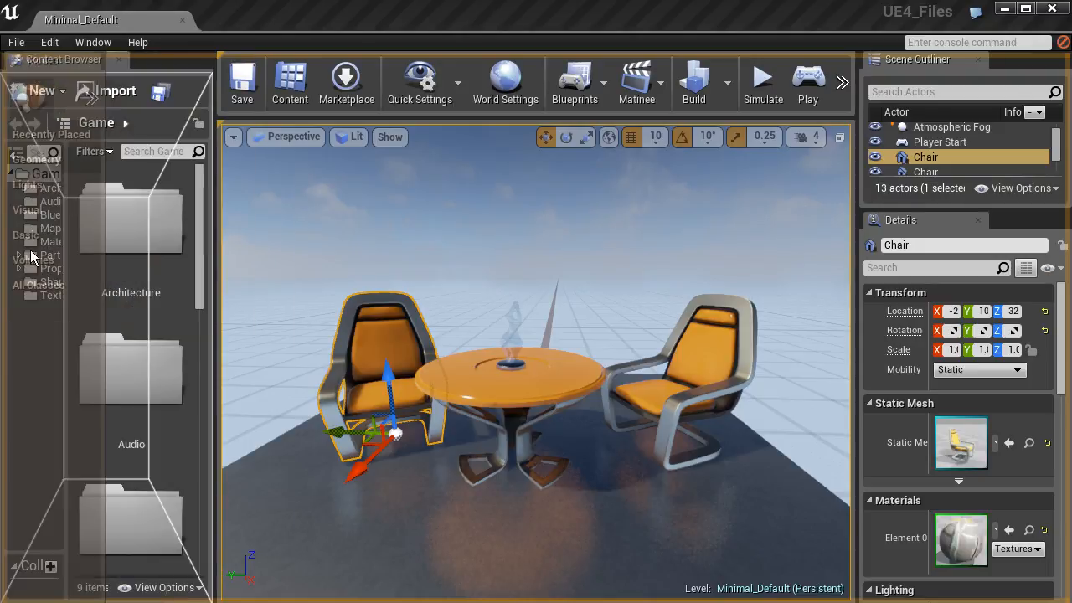
mouse_move(21, 326)
mouse_down()
mouse_move(147, 276)
mouse_move(191, 313)
mouse_move(144, 506)
mouse_move(104, 539)
mouse_up()
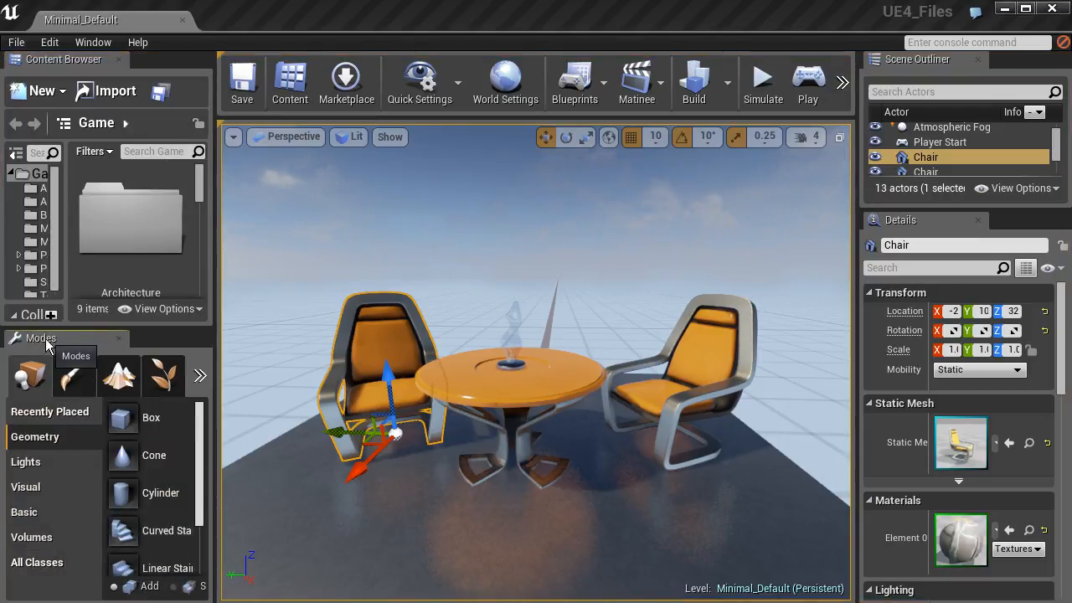
- Undock the Modes panel and dock it above the Content Browser
drag(46, 345, 107, 140)
drag(185, 134, 104, 157)
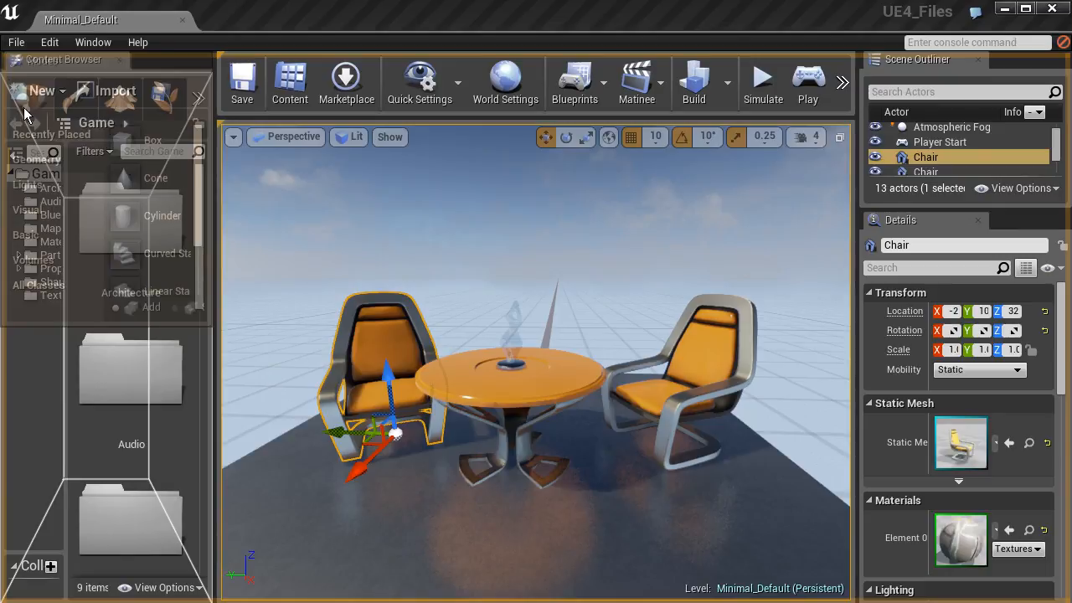
drag(70, 189, 109, 113)
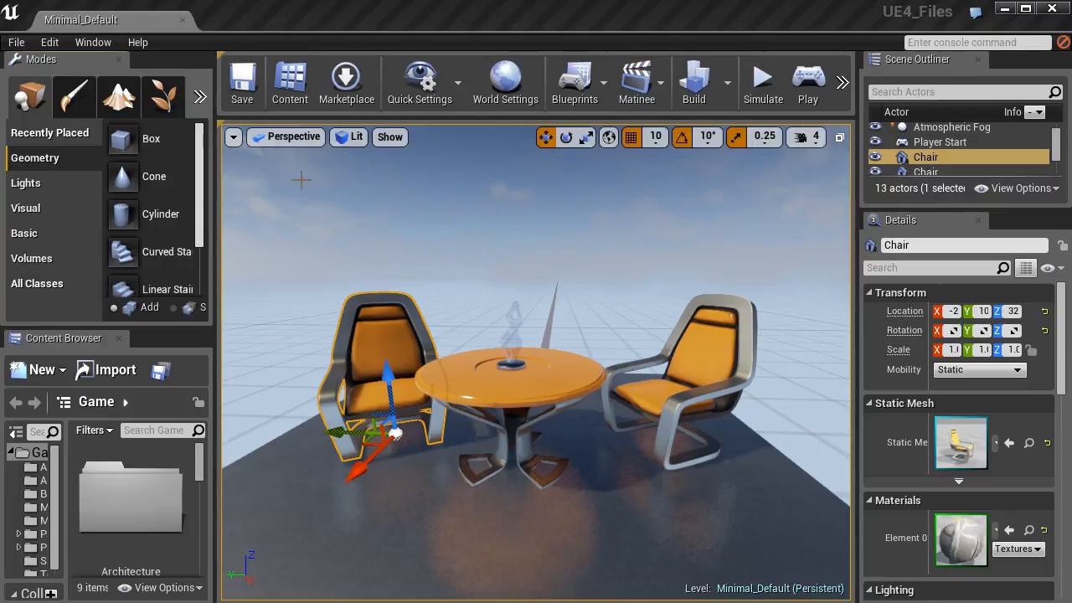
- Move the Content Browser into its own main tab beside the Minimal_Default level and return to the level
drag(68, 342, 257, 20)
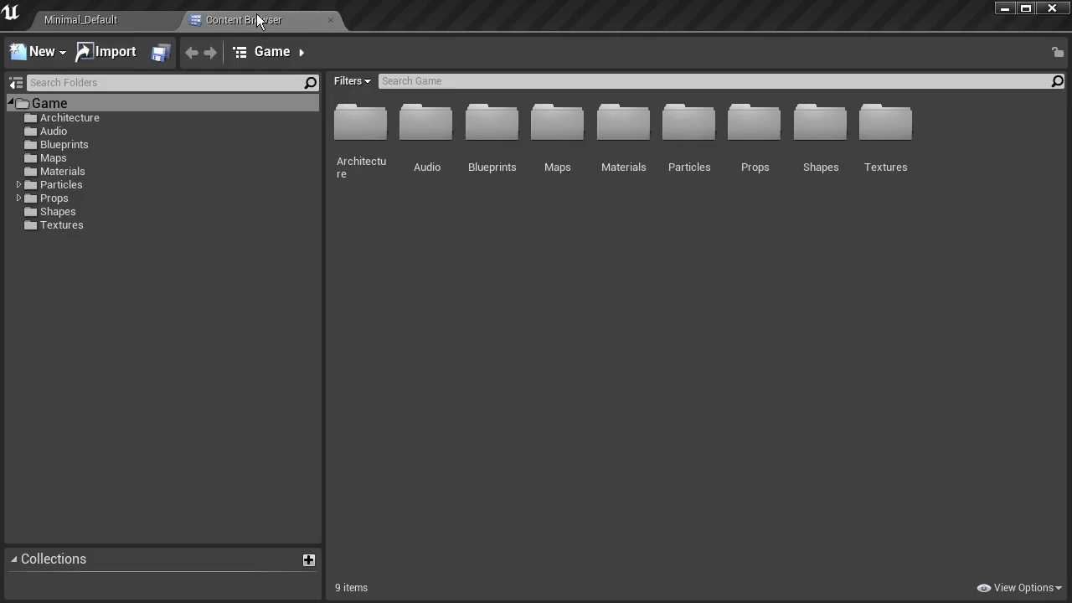
click(132, 22)
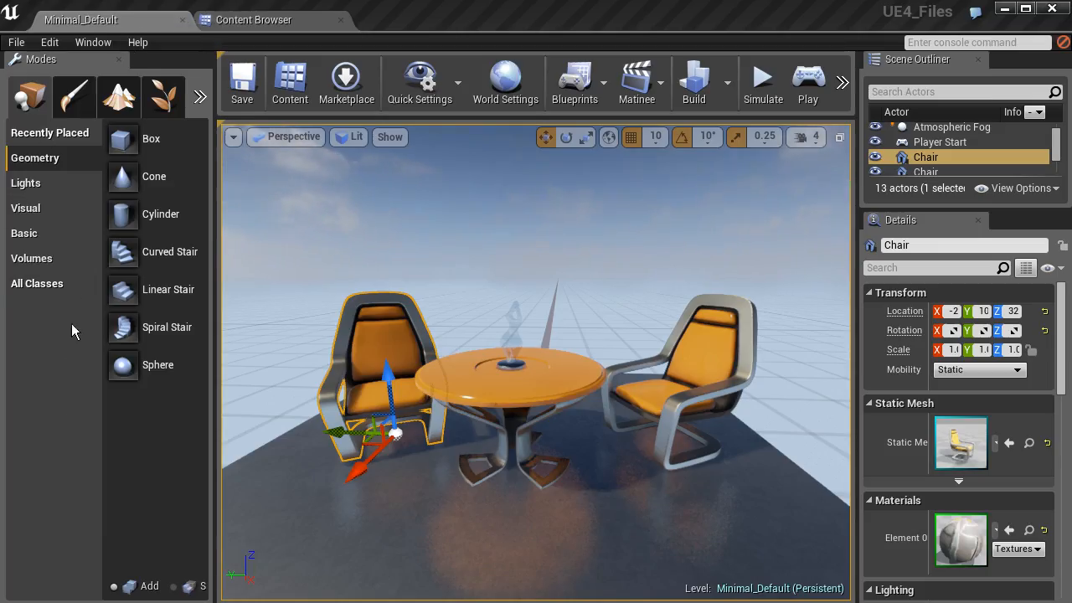
click(254, 19)
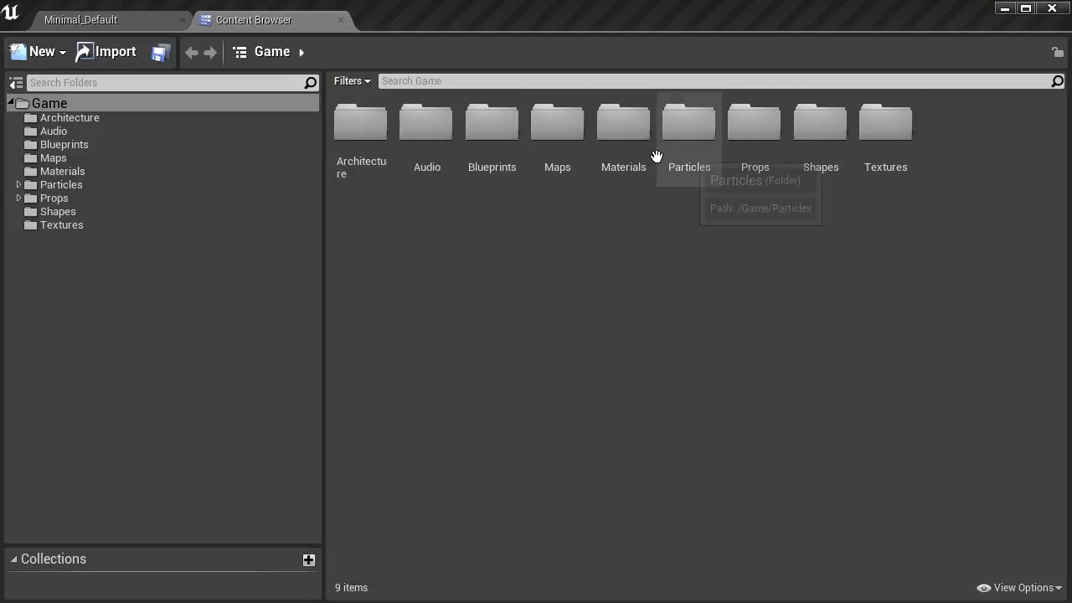
click(100, 21)
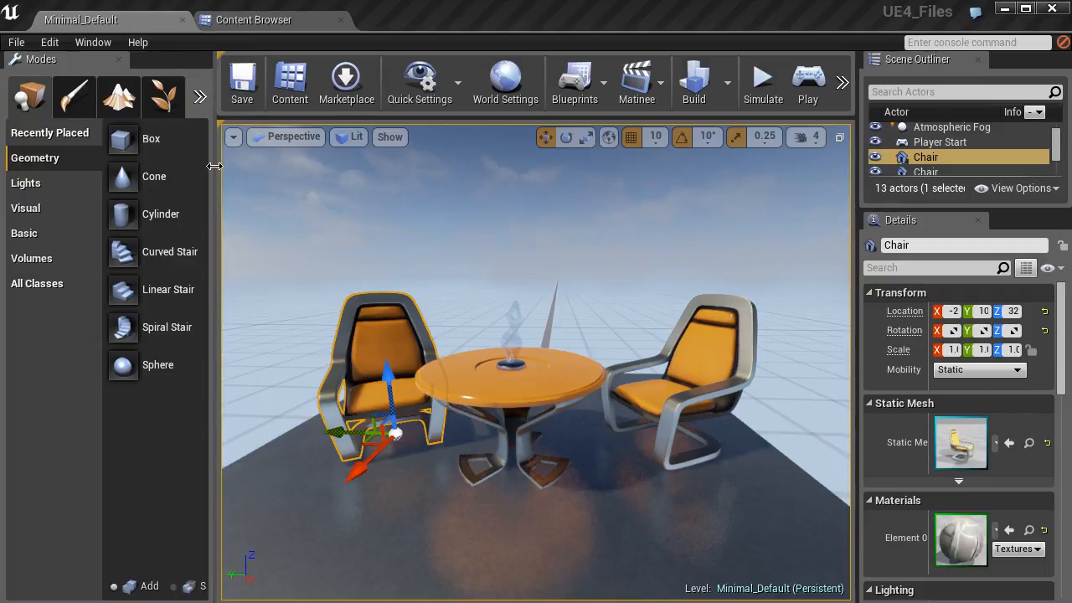
- Widen the Modes panel to fit all five modes and preview Geometry Editing mode before returning to Place mode
drag(214, 166, 237, 207)
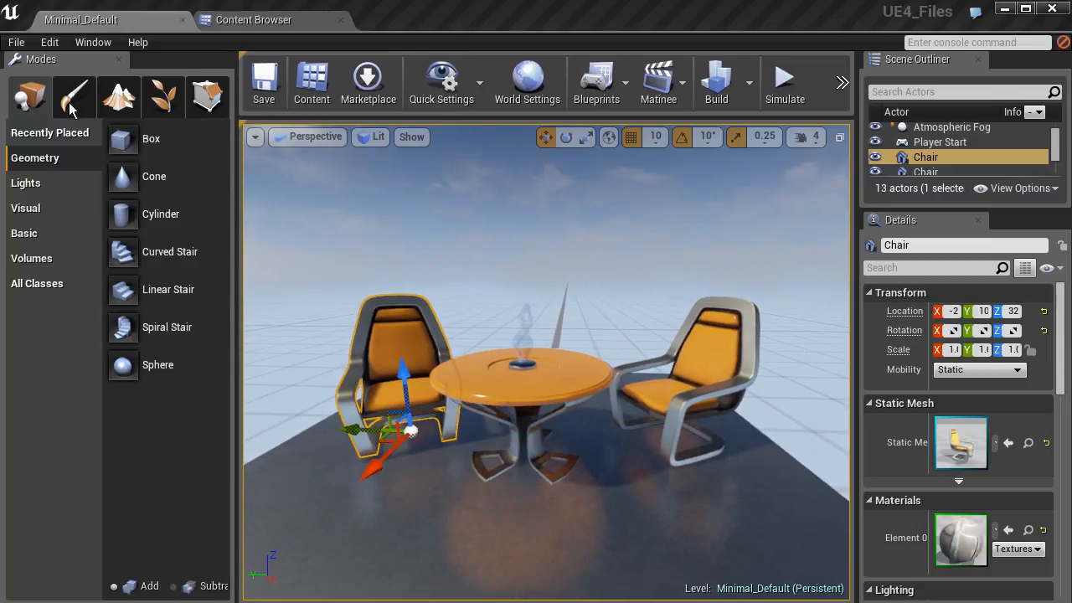
click(206, 99)
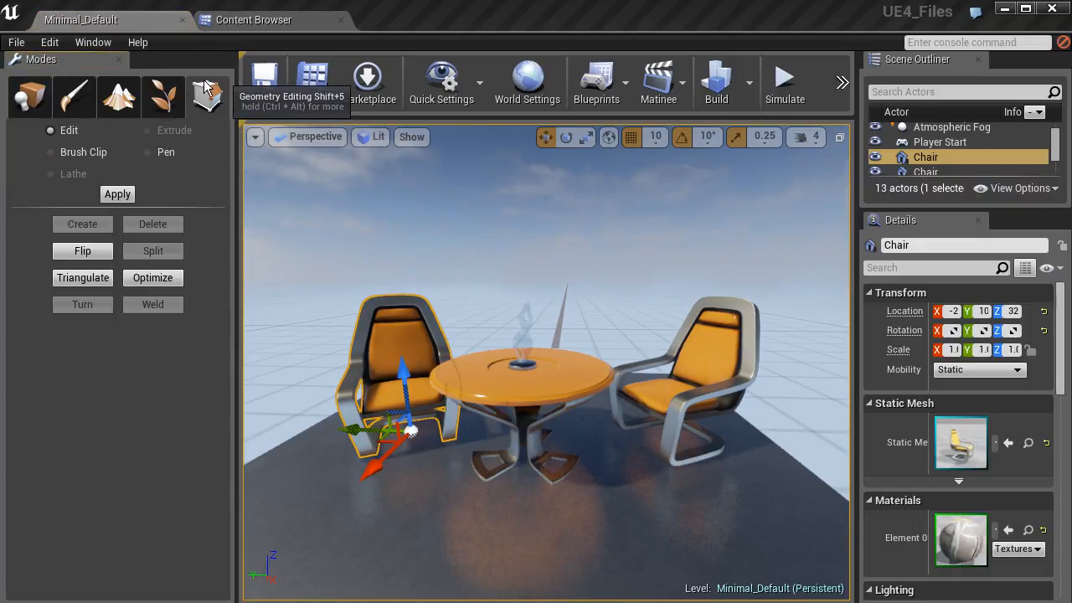
click(47, 99)
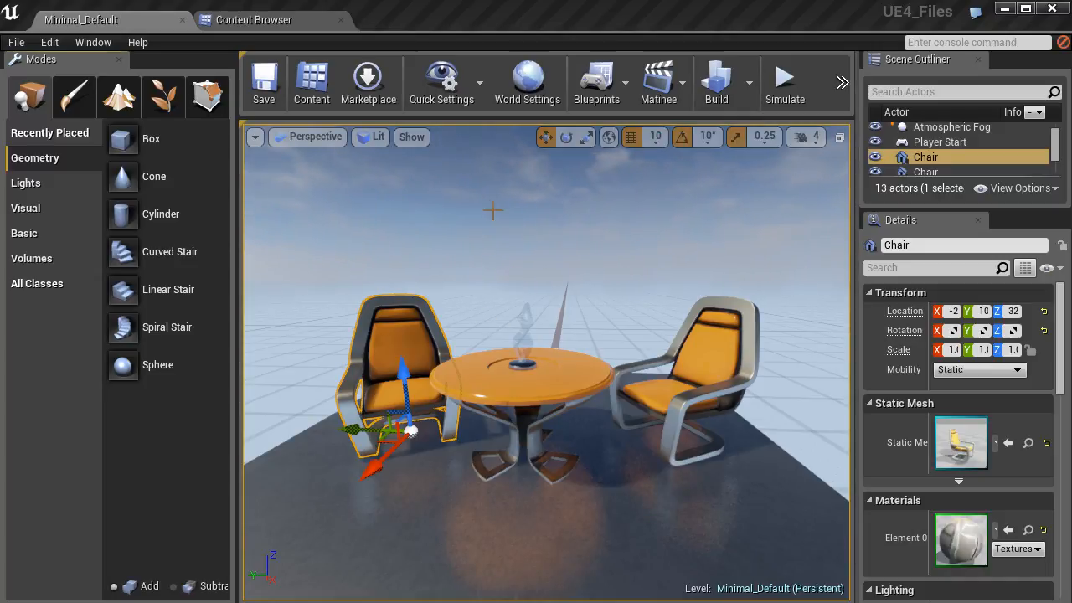
- Reveal the hidden tabs of Viewport 1 and the Toolbar, and hide each one again
click(242, 127)
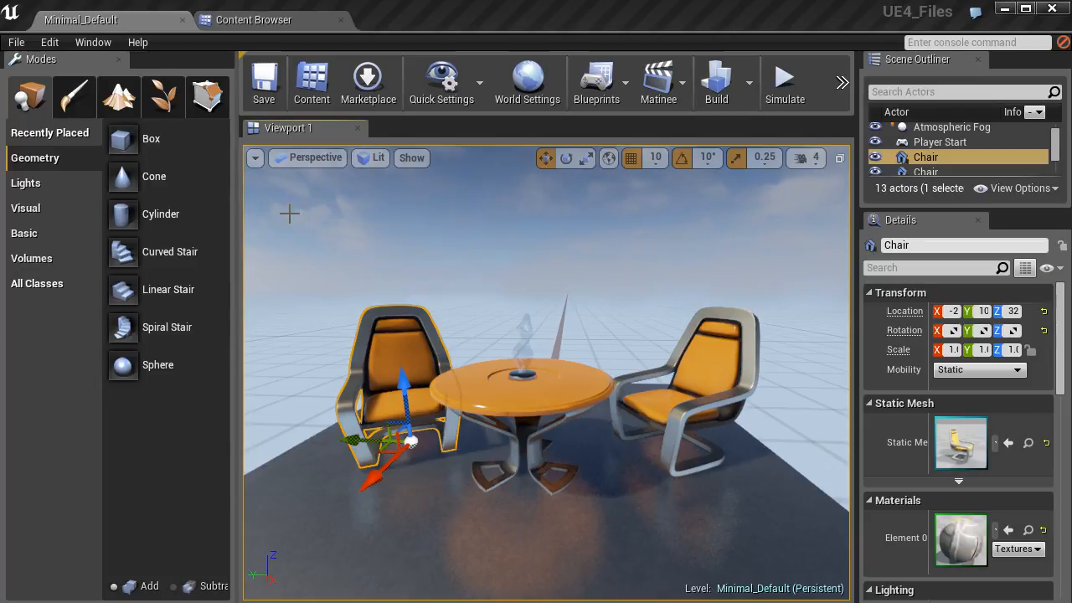
right_click(305, 131)
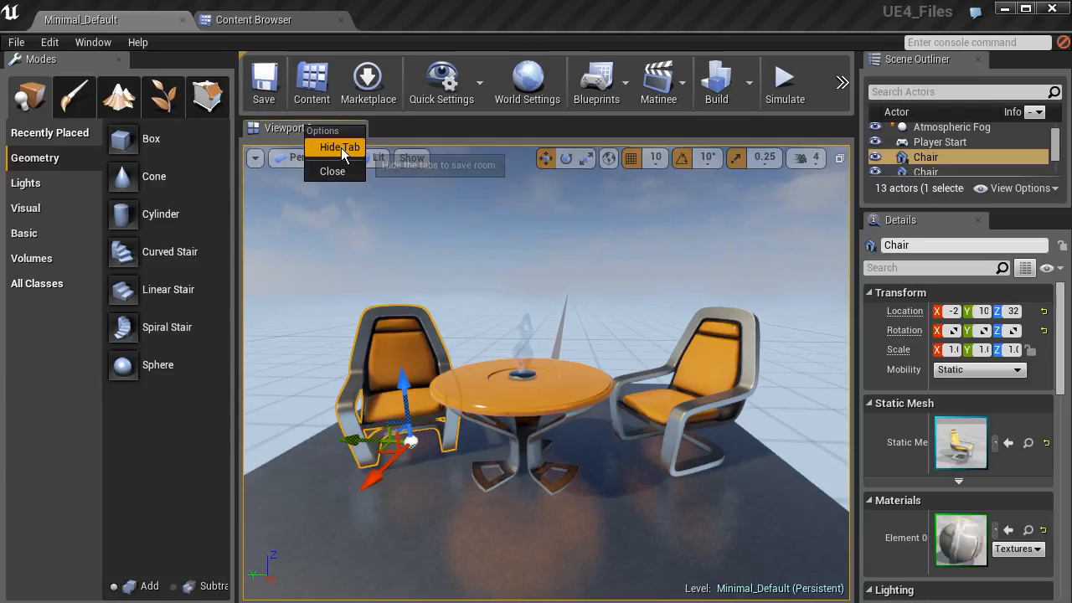
click(340, 148)
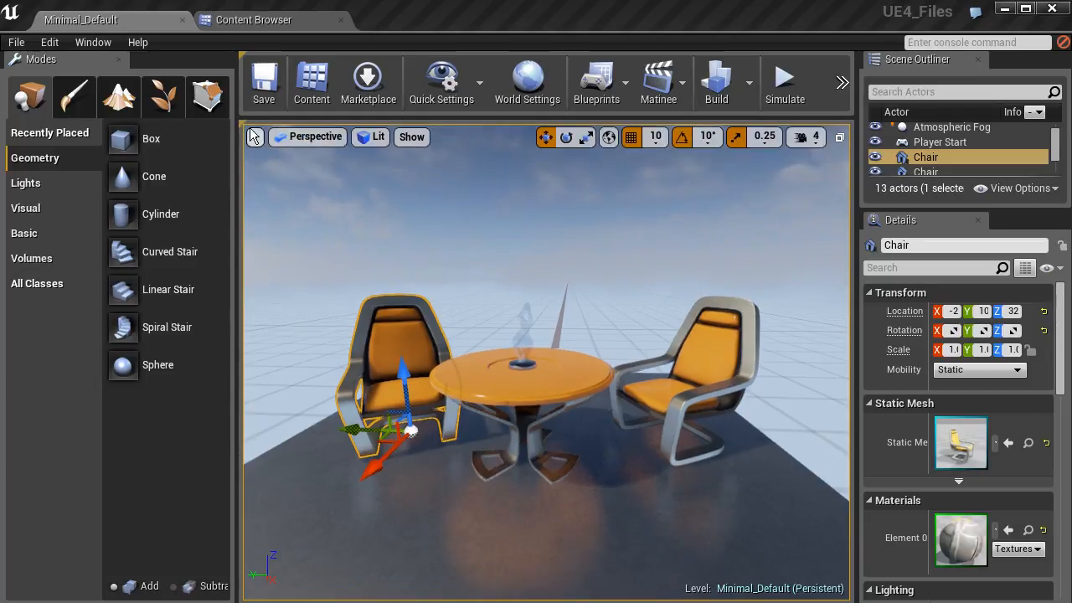
click(242, 54)
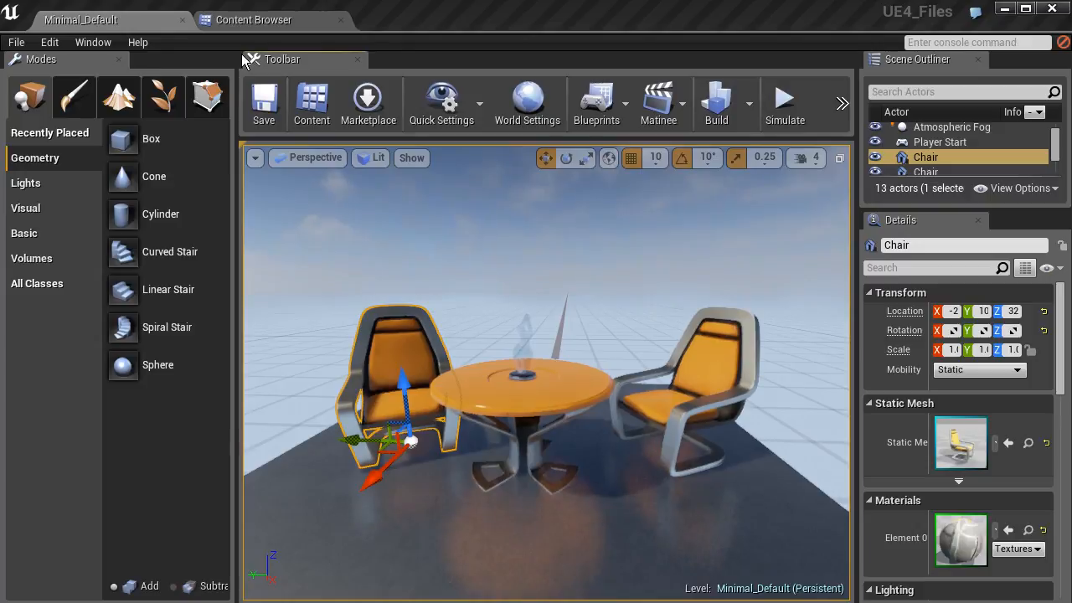
right_click(286, 61)
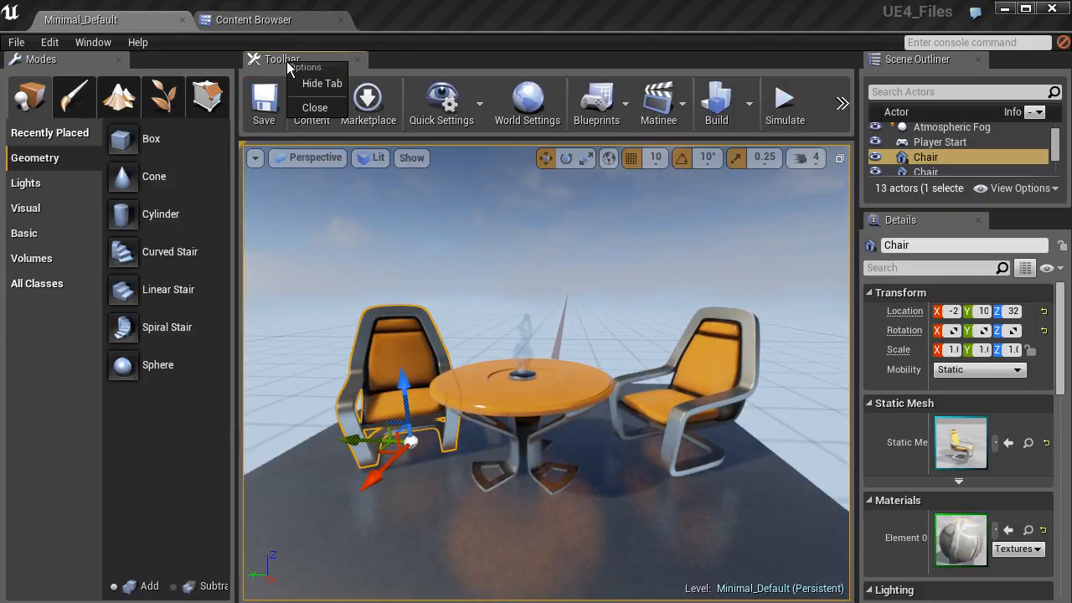
click(311, 85)
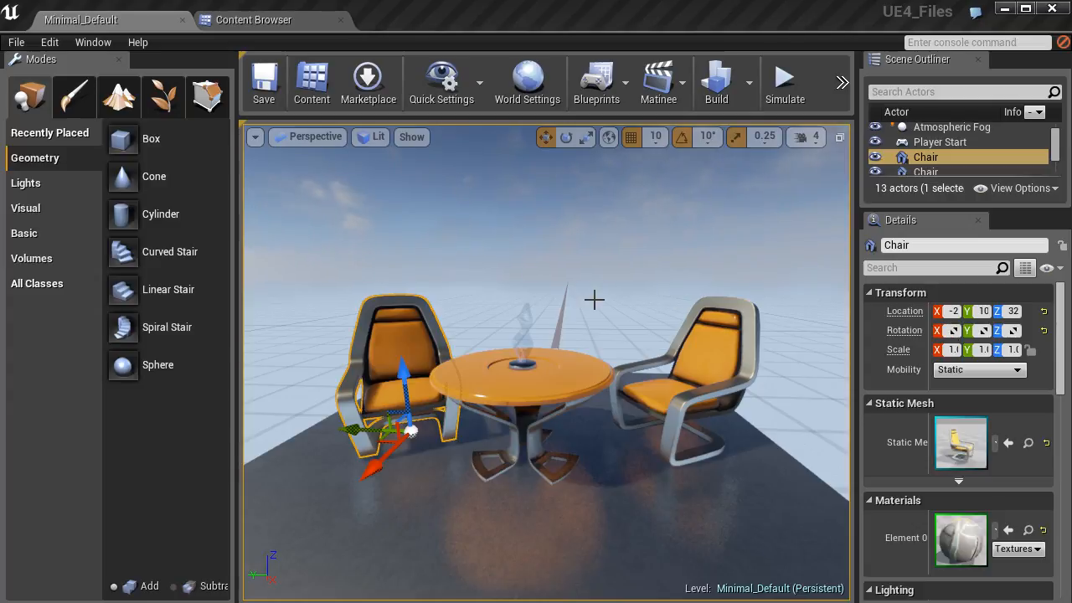
- Close the Scene Outliner and reopen it in the layout
click(978, 60)
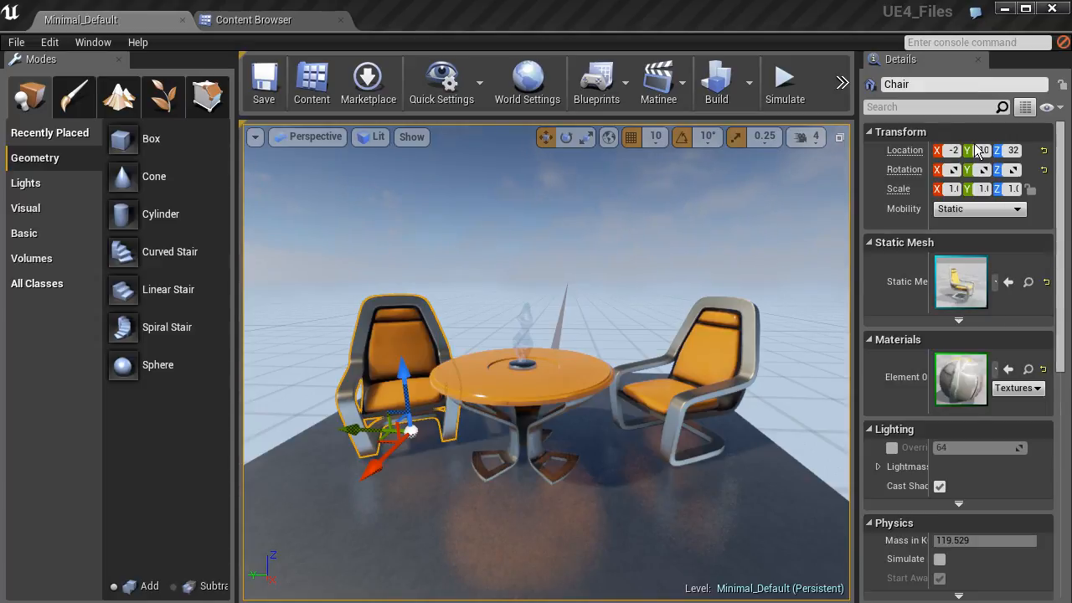
click(101, 45)
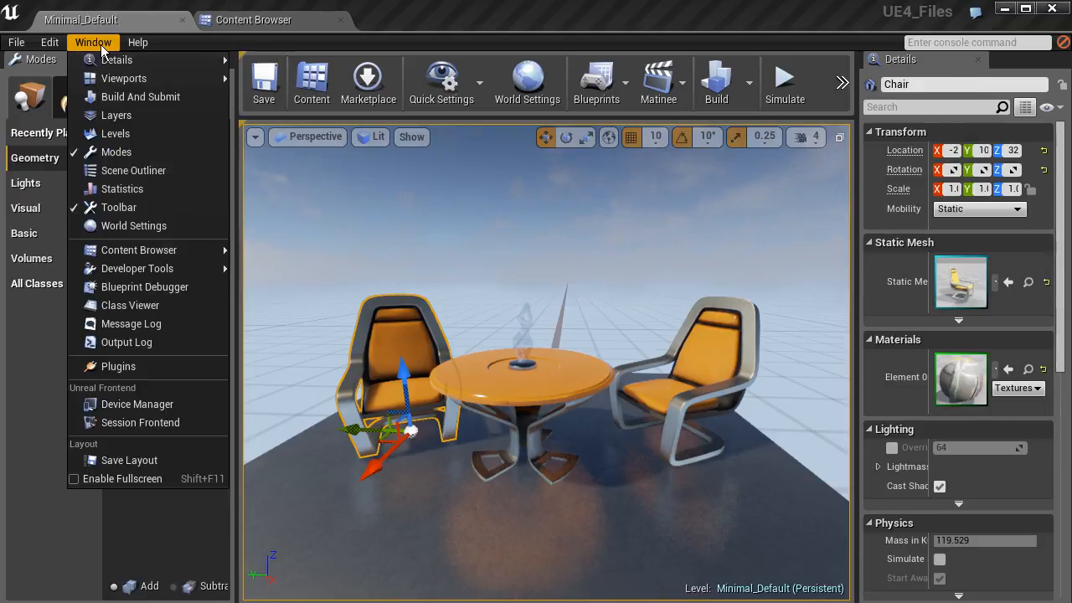
click(125, 171)
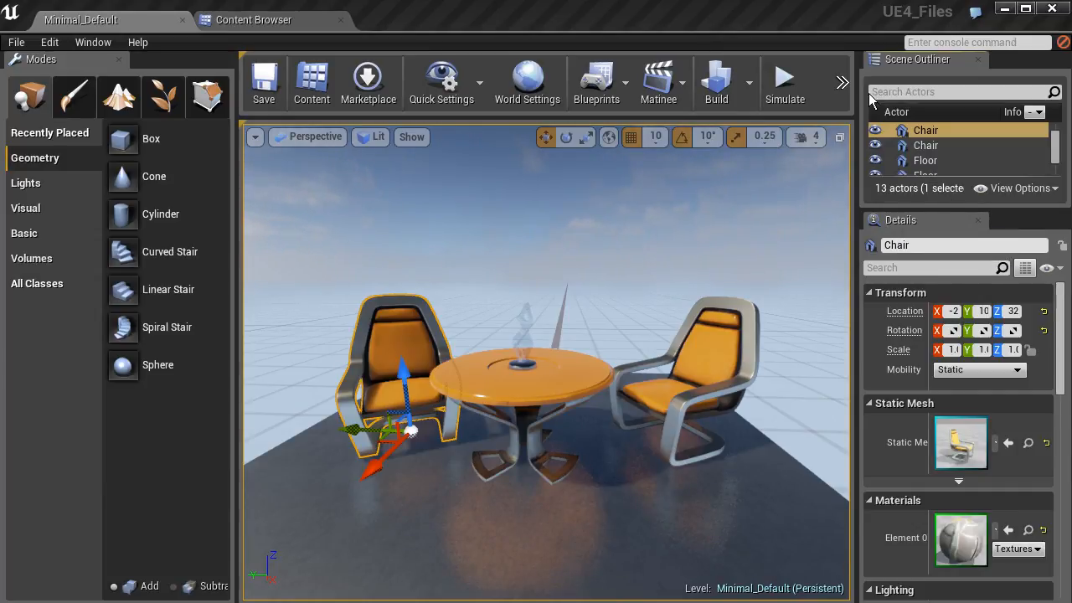
- Hide the tabs of the Scene Outliner, Details and Modes panels to save room
click(874, 63)
click(906, 78)
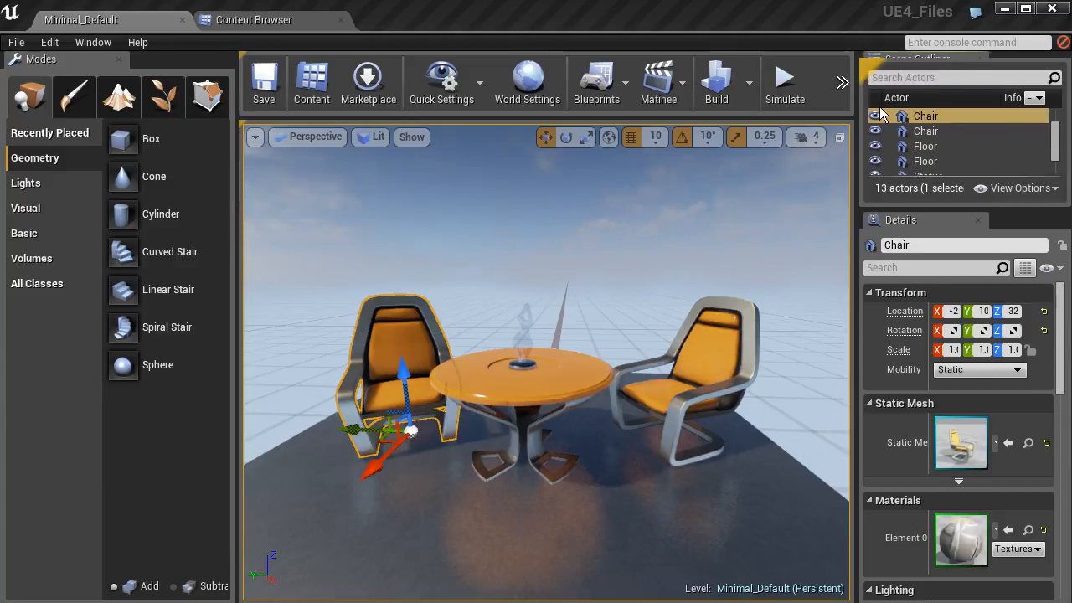
click(874, 220)
click(911, 239)
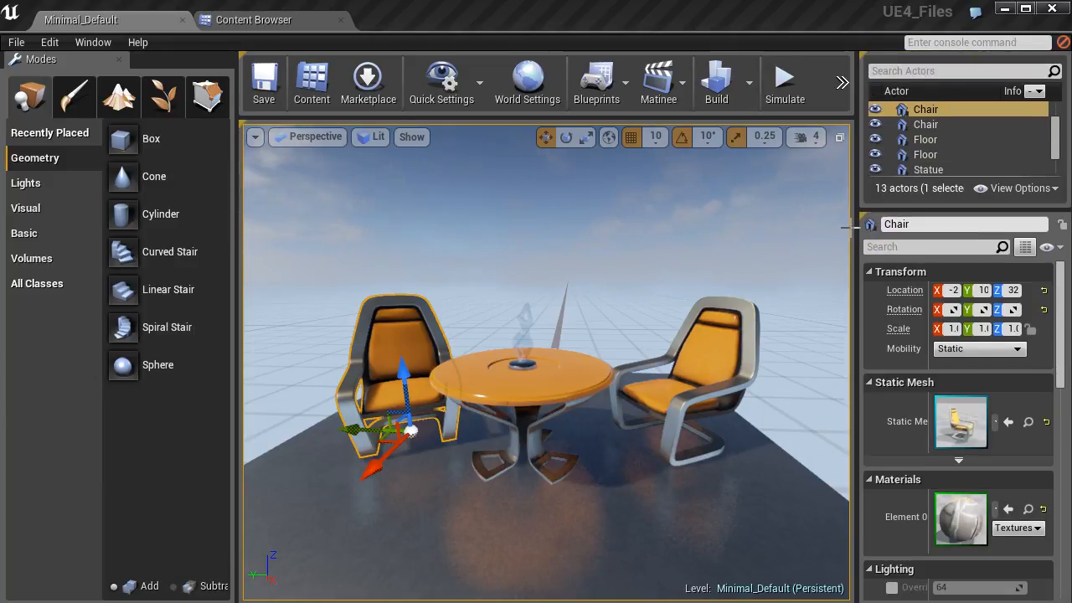
right_click(76, 63)
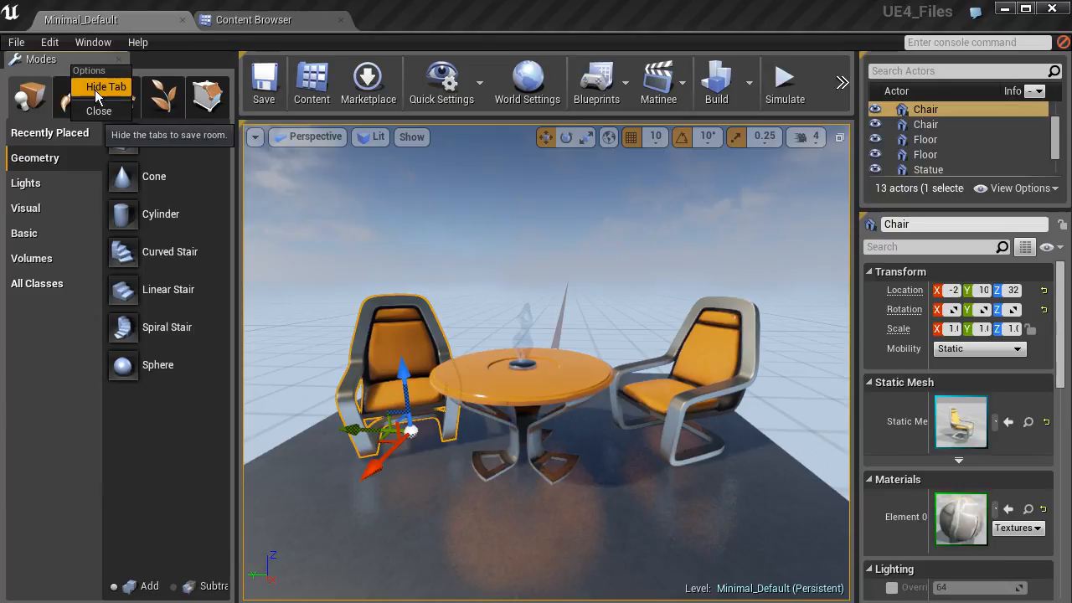
click(94, 89)
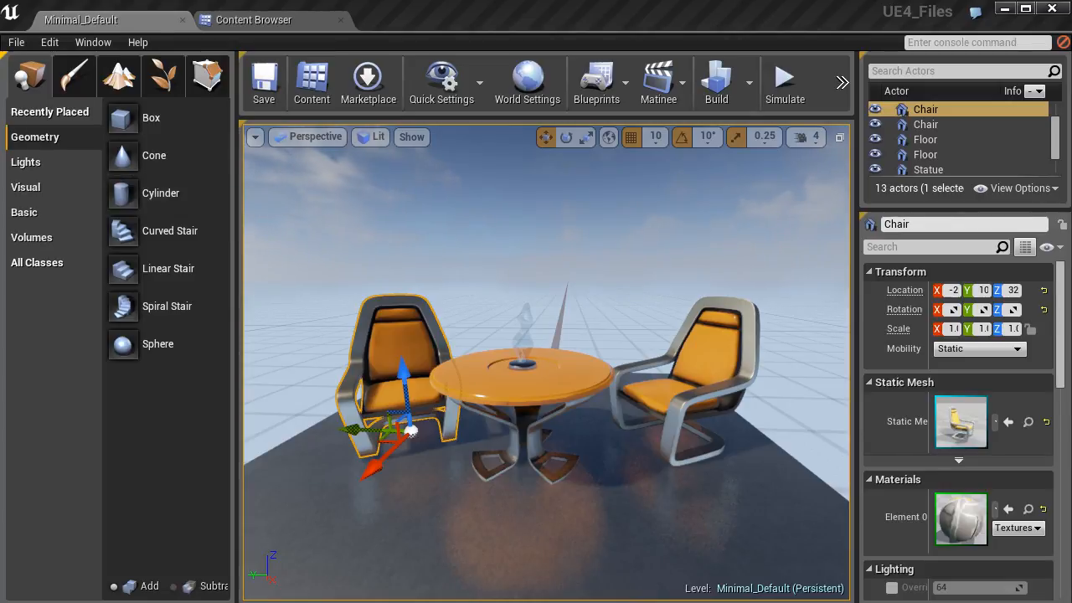
mouse_move(237, 156)
mouse_down()
mouse_move(214, 156)
mouse_move(238, 157)
mouse_up()
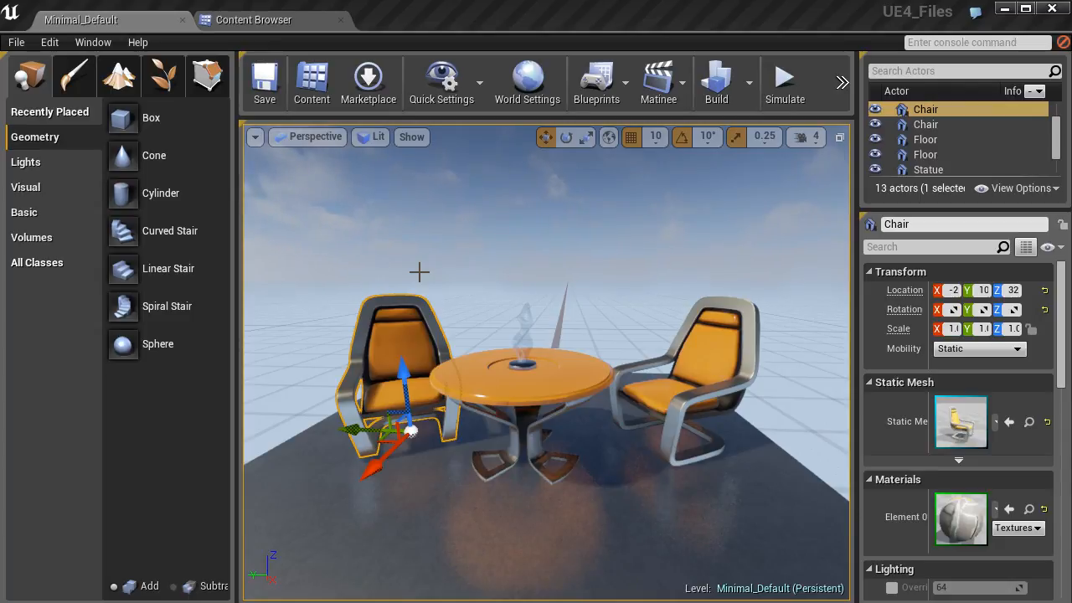
- Open the Editor Preferences and switch Use Small Tool Bar Icons on and back off in the Appearance settings
click(46, 42)
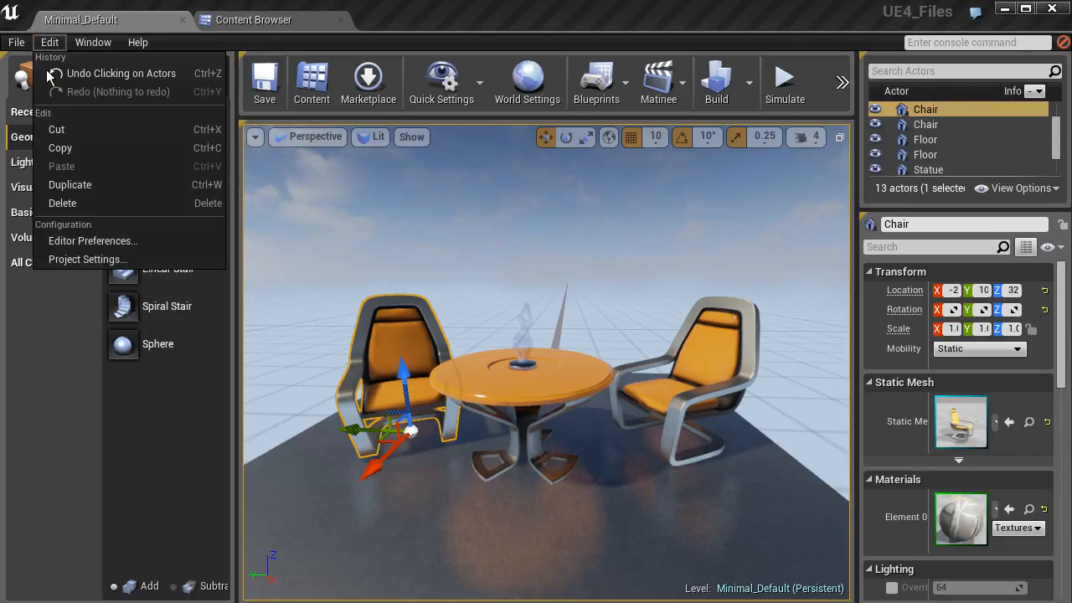
click(98, 240)
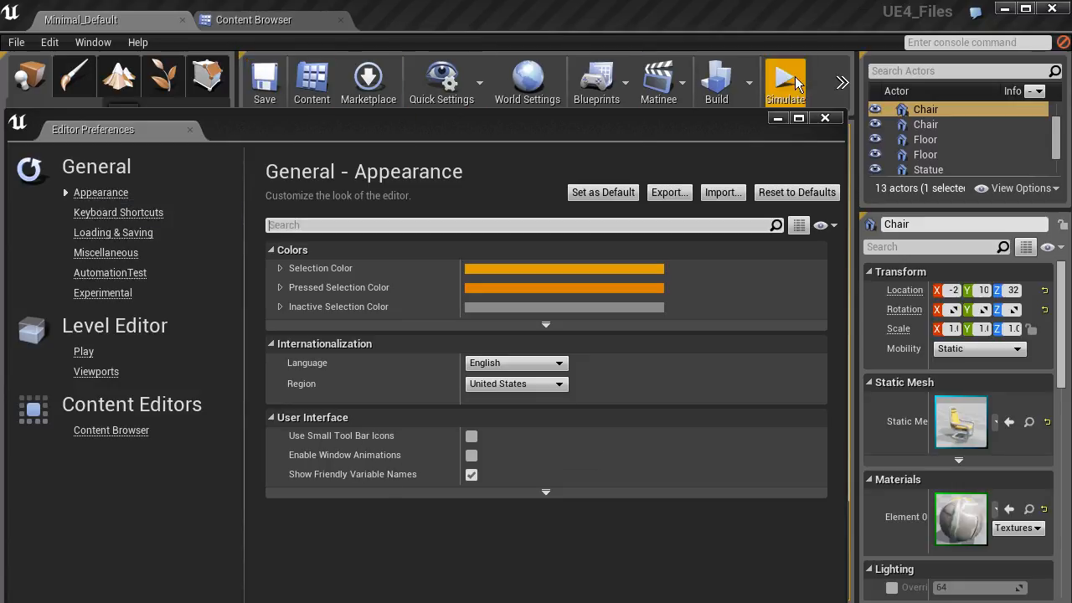
click(472, 437)
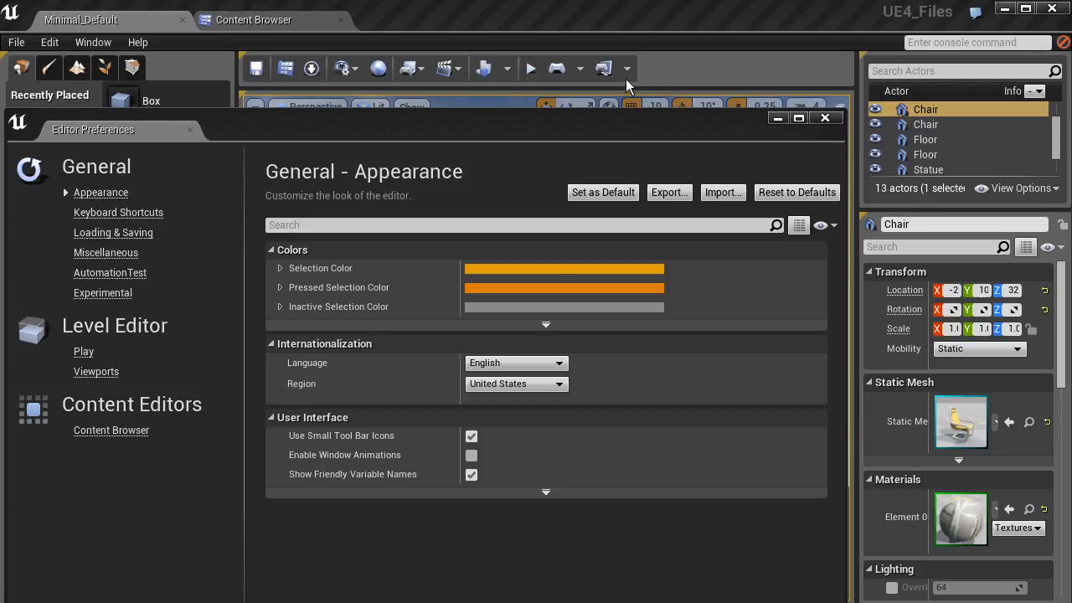
click(471, 437)
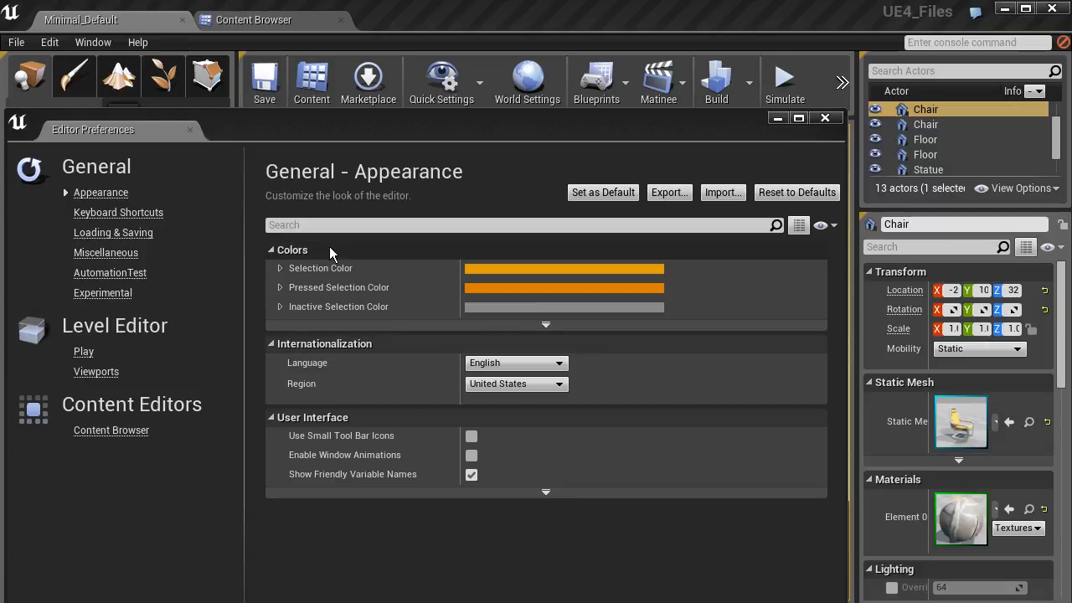
- Examine the advanced color options under Appearance, and the Keyboard Shortcuts and Loading & Saving preferences
click(545, 325)
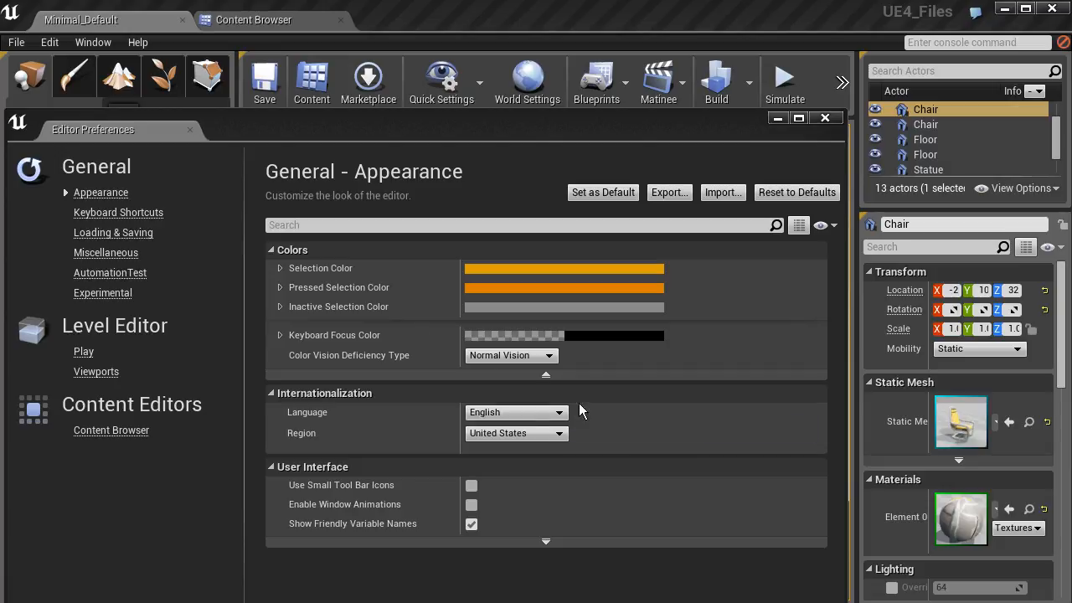
click(546, 375)
click(128, 214)
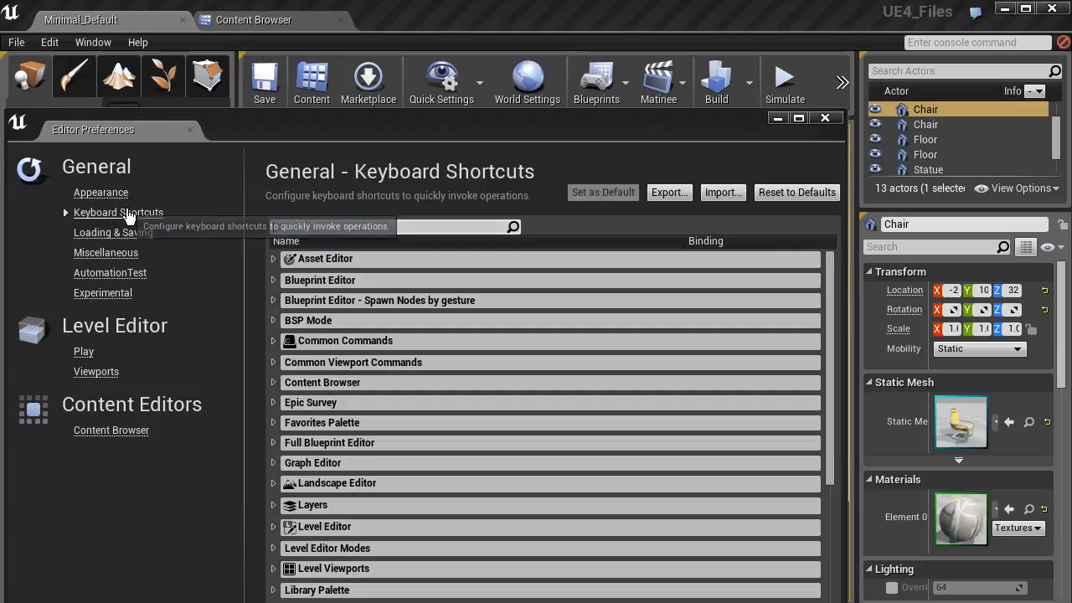
click(130, 234)
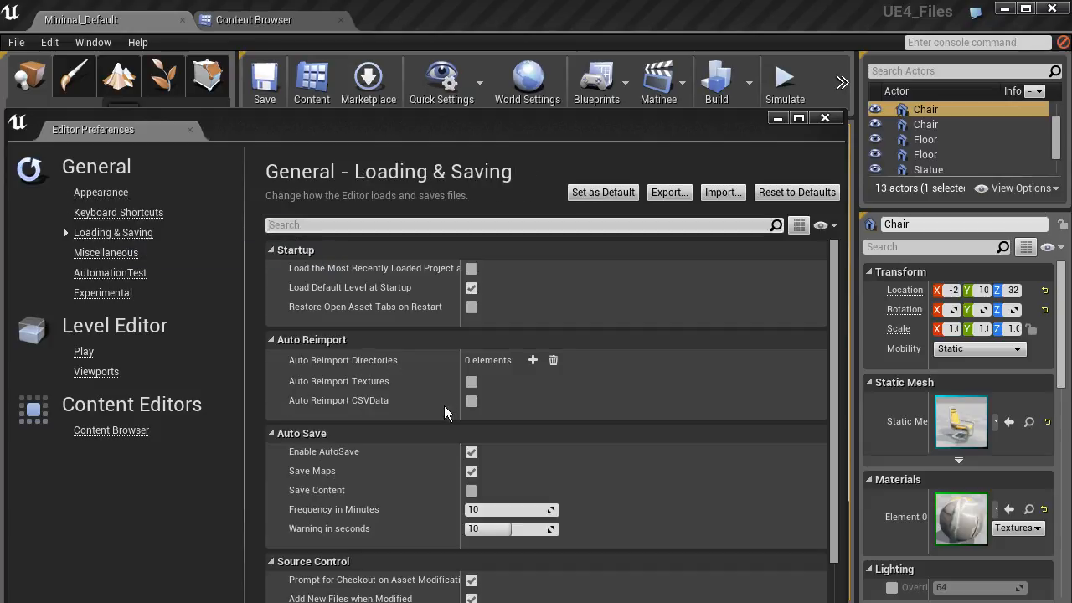
- Examine the Auto Save options and the Miscellaneous, AutomationTest and Experimental preferences, and close the Editor Preferences
scroll(411, 419, down, 2)
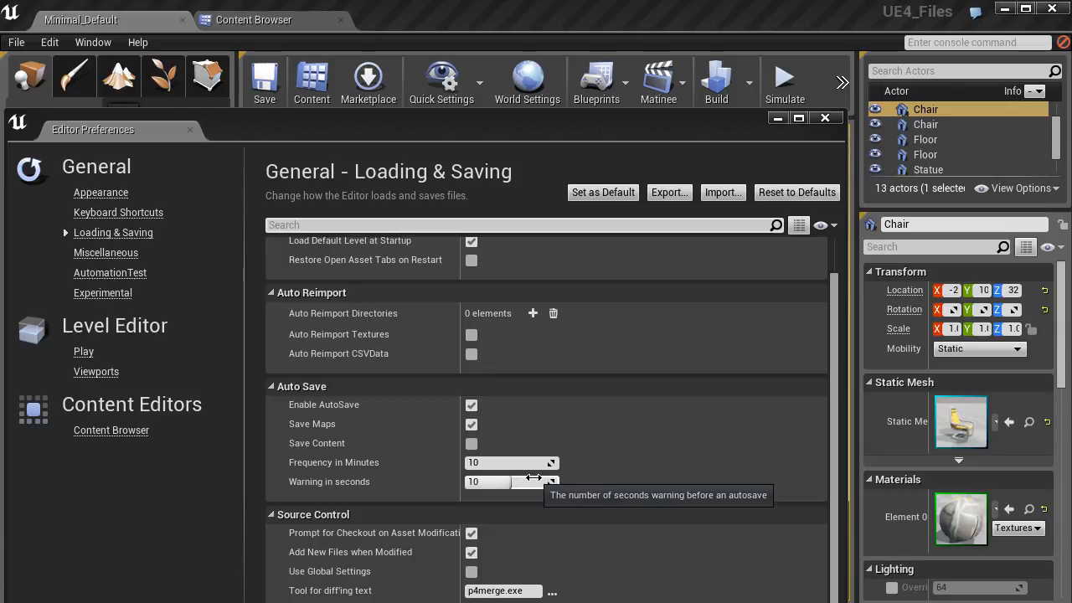
scroll(531, 496, up, 1)
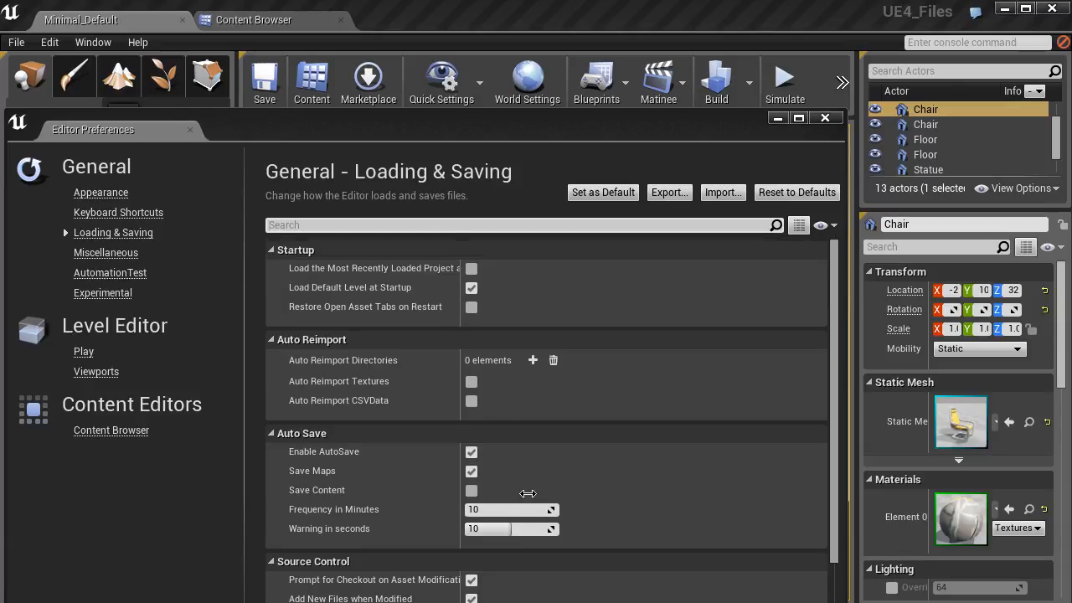
click(114, 255)
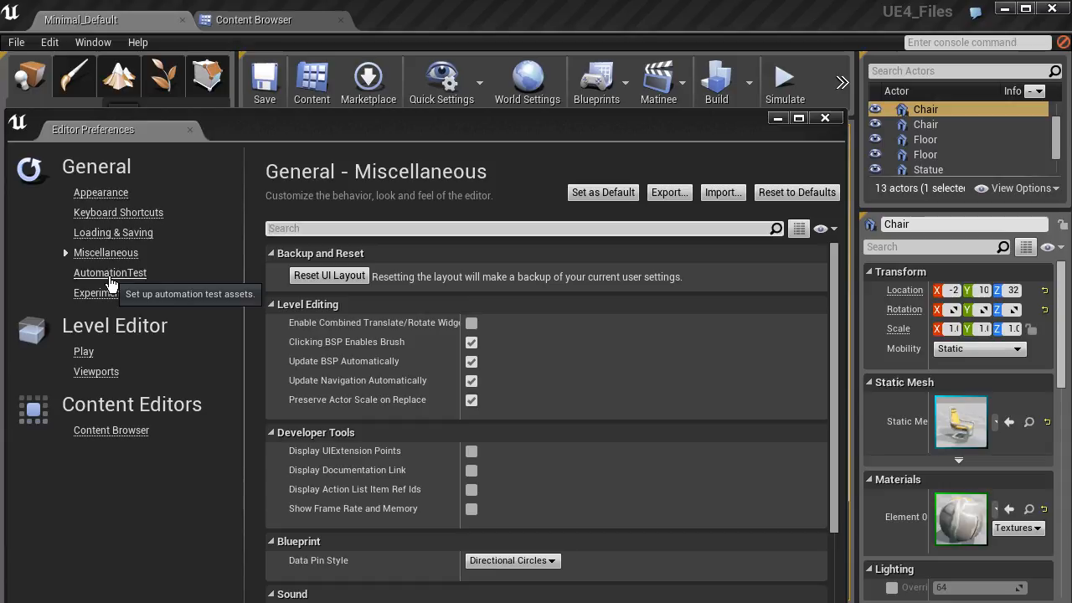
click(109, 277)
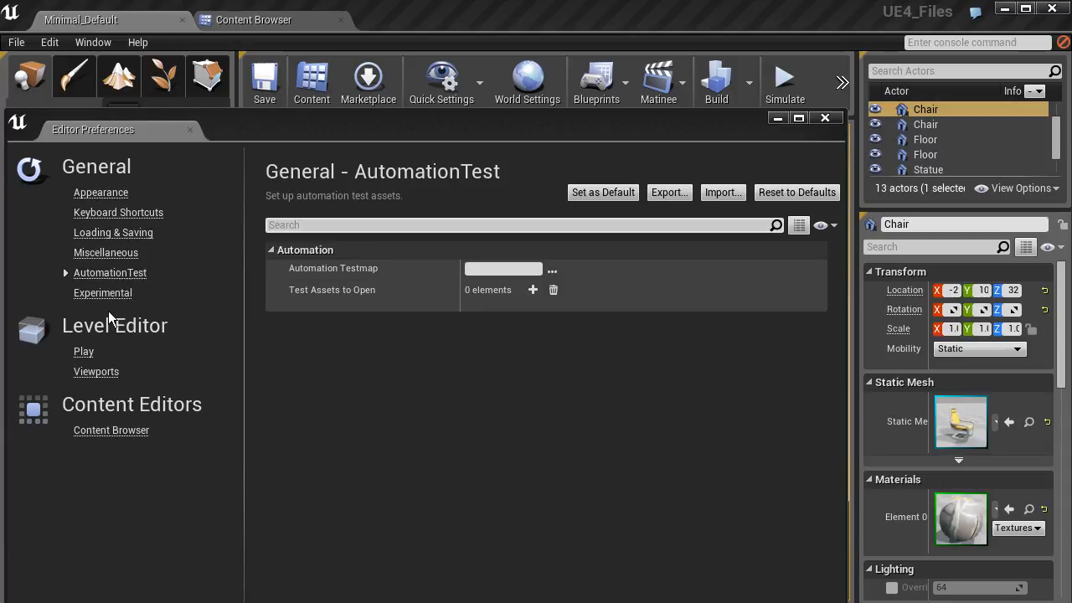
click(108, 297)
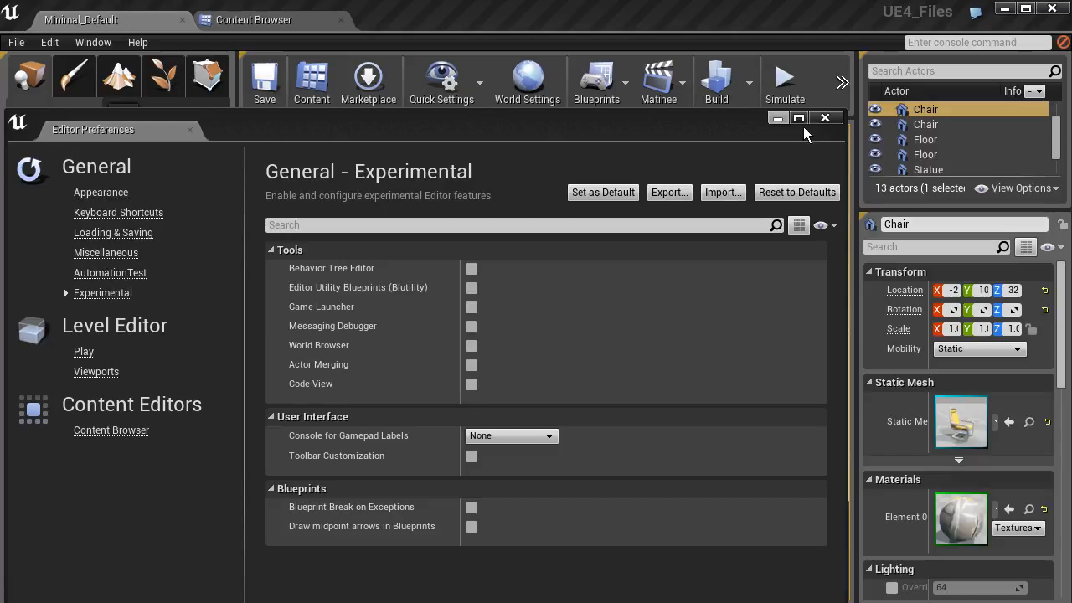
click(824, 118)
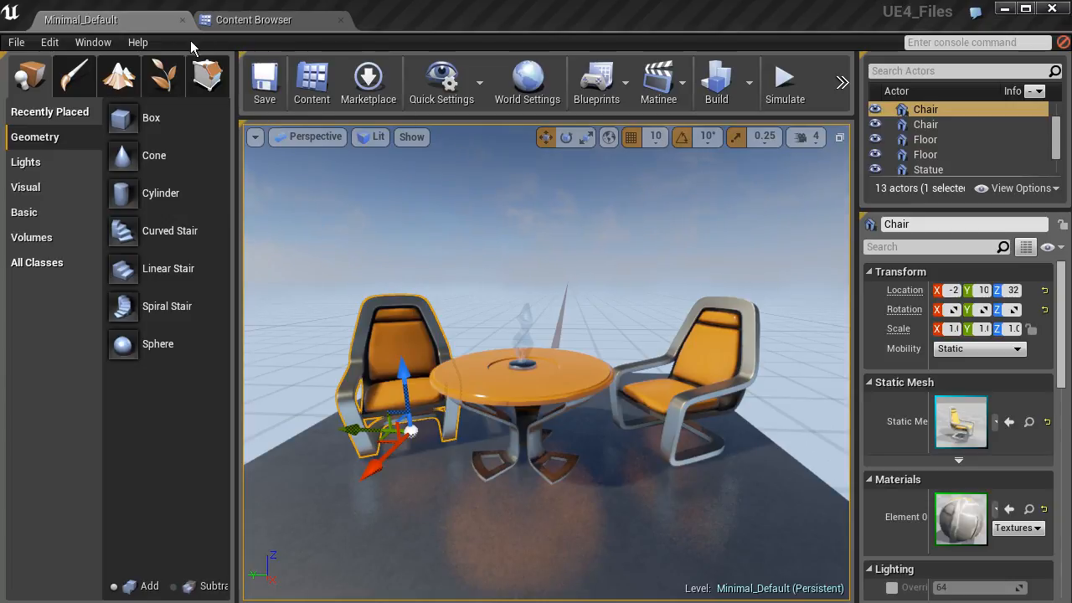
- Save the current editor layout
click(101, 39)
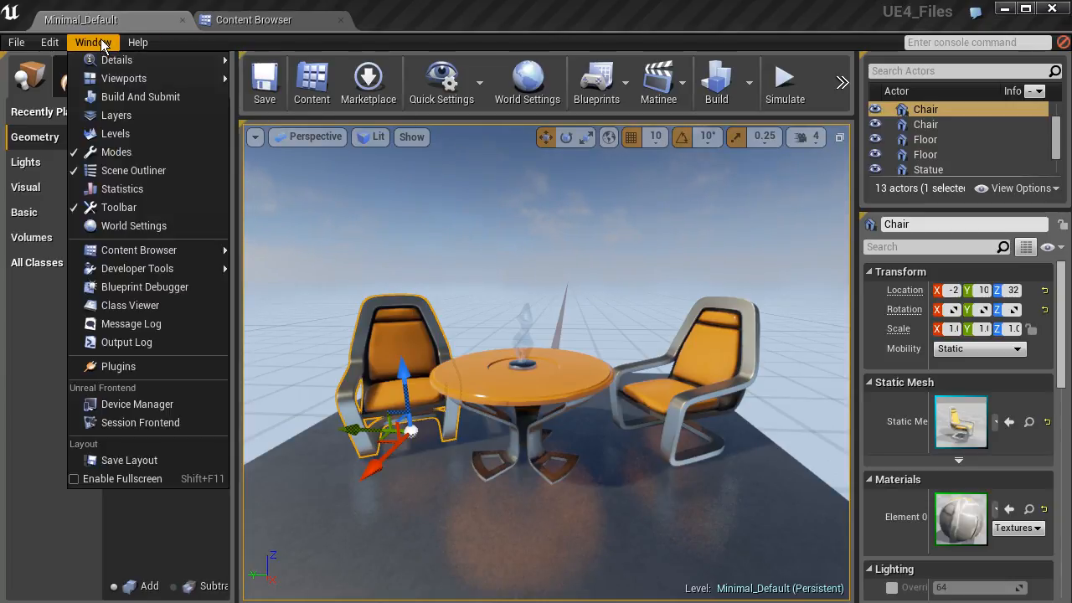
click(111, 461)
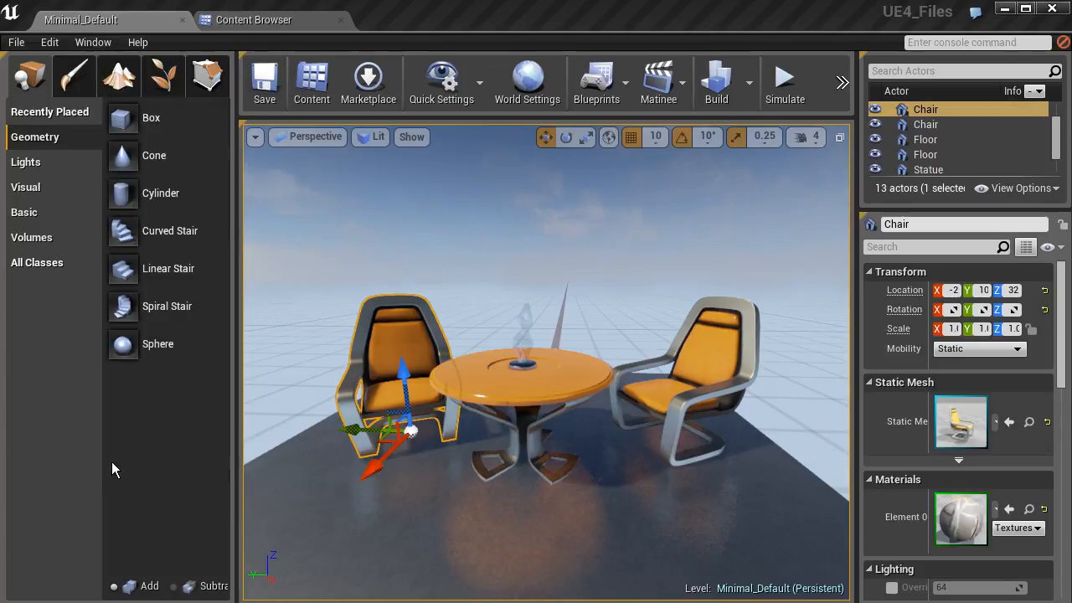